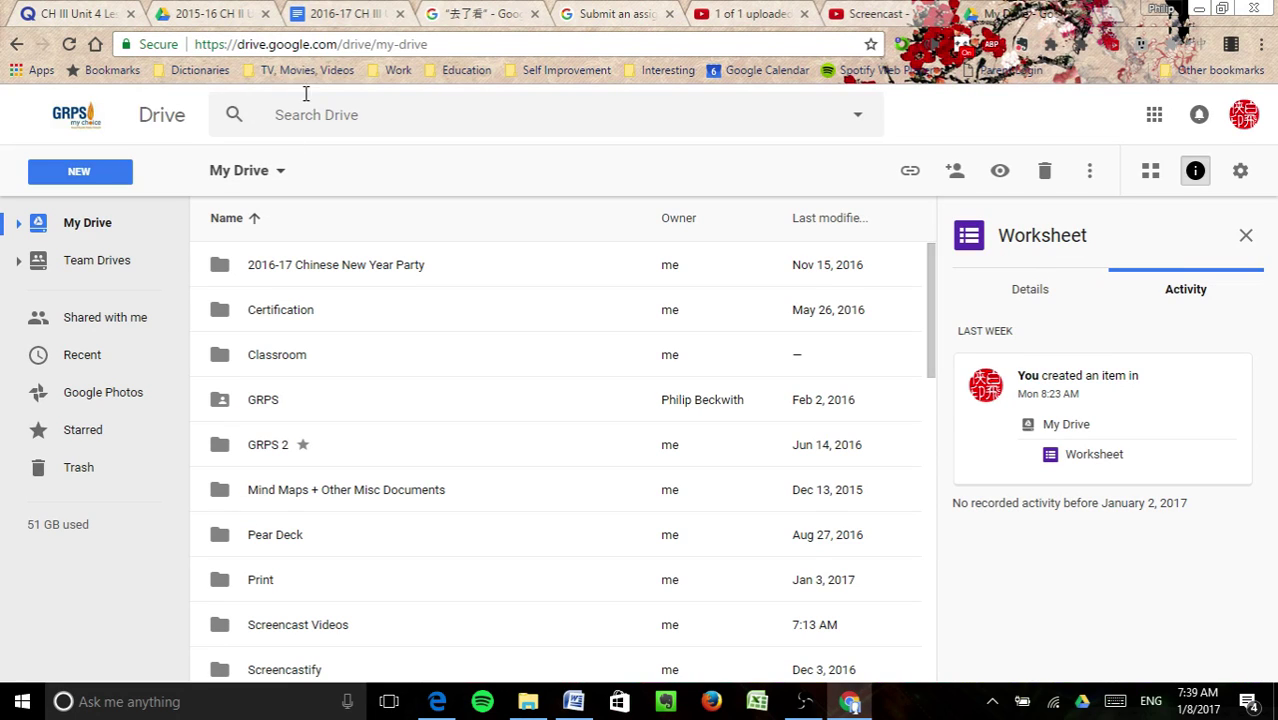
Step: Select the drive.google.com address, then open Drive's New menu to create a Google Doc
left_click_drag(341, 44, 238, 44)
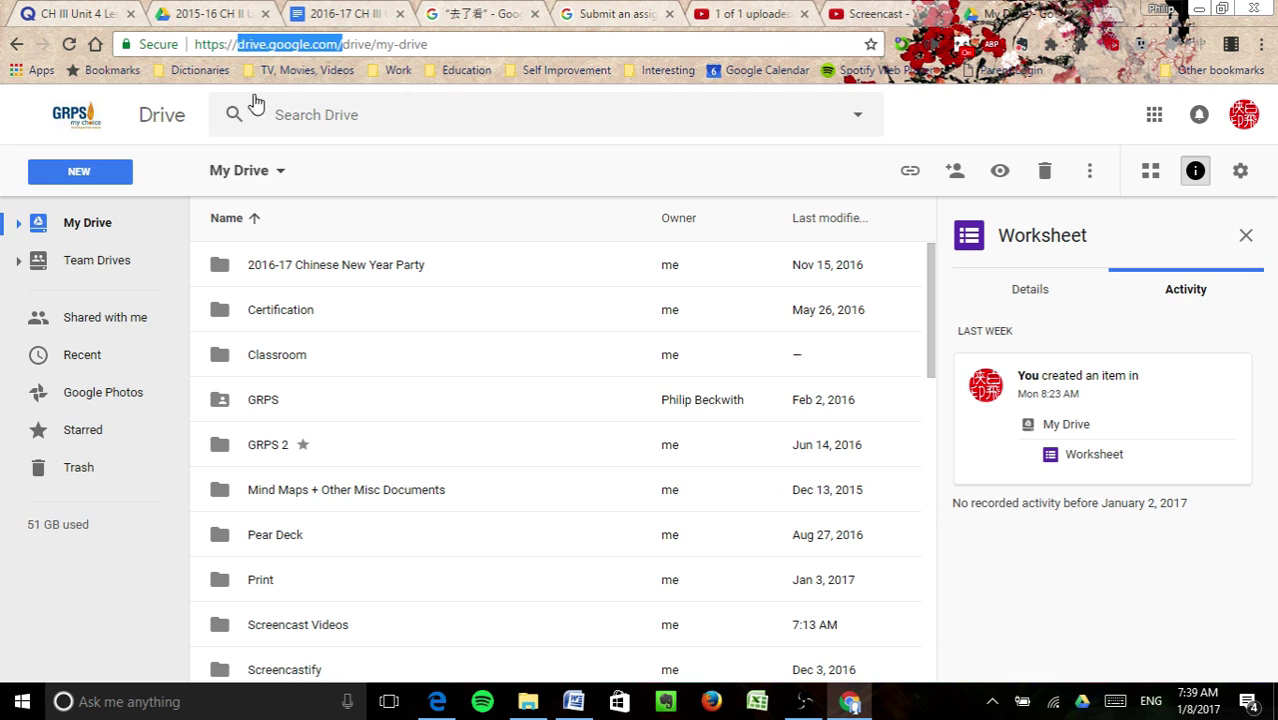
left_click(98, 181)
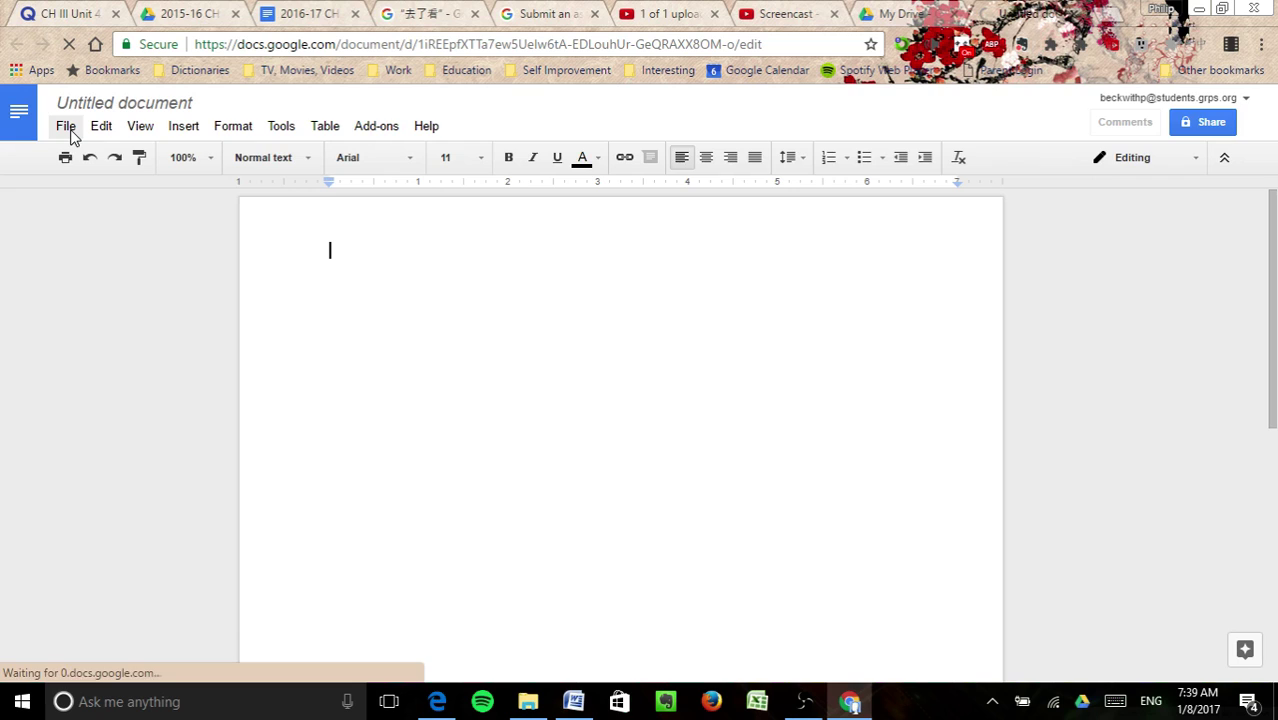
Step: Set the untitled document's language to 中文(中国) from File > Language
left_click(68, 128)
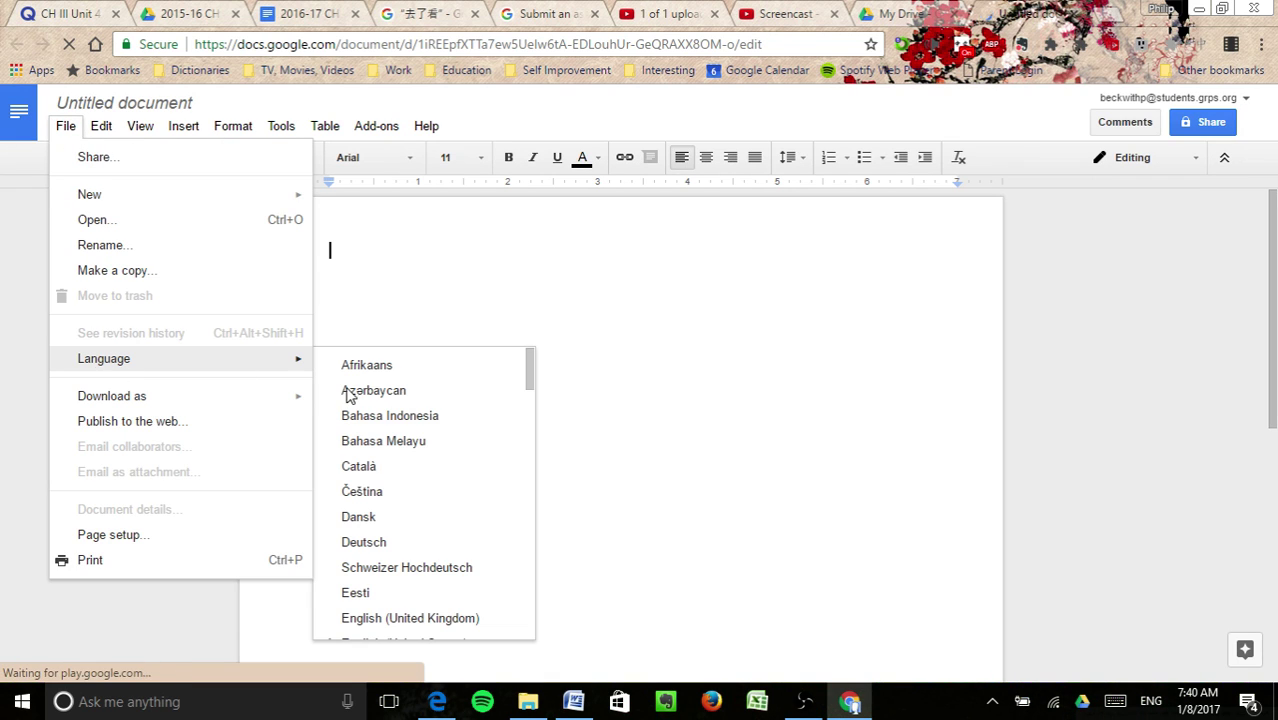
scroll(418, 510, "down", 6)
scroll(420, 515, "down", 3)
scroll(420, 515, "down", 1)
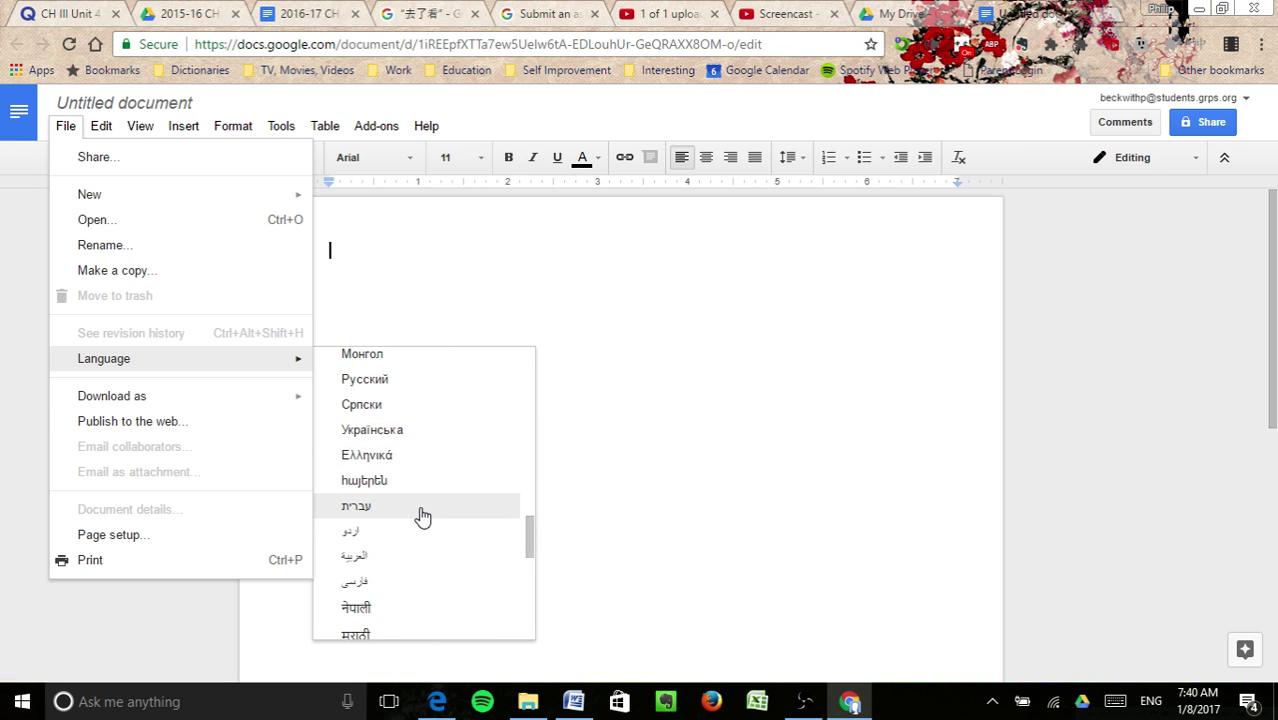
scroll(420, 515, "down", 3)
scroll(420, 515, "down", 2)
scroll(421, 514, "down", 1)
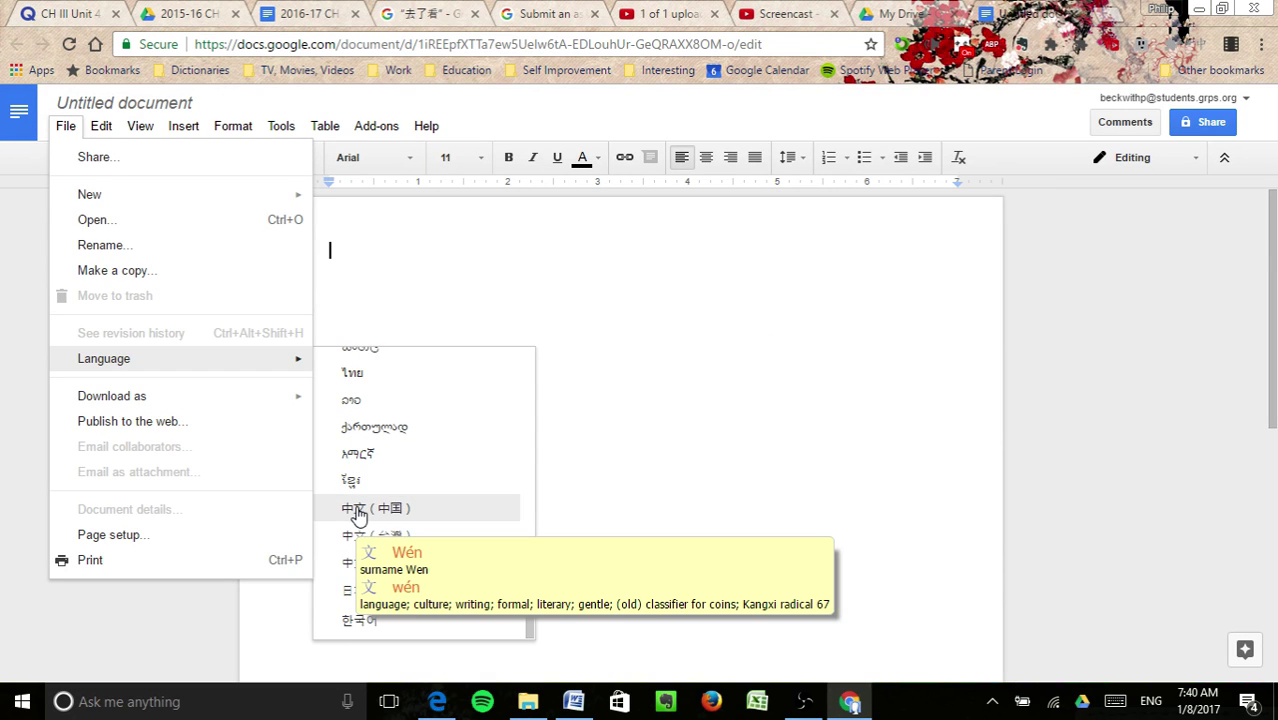
left_click(358, 510)
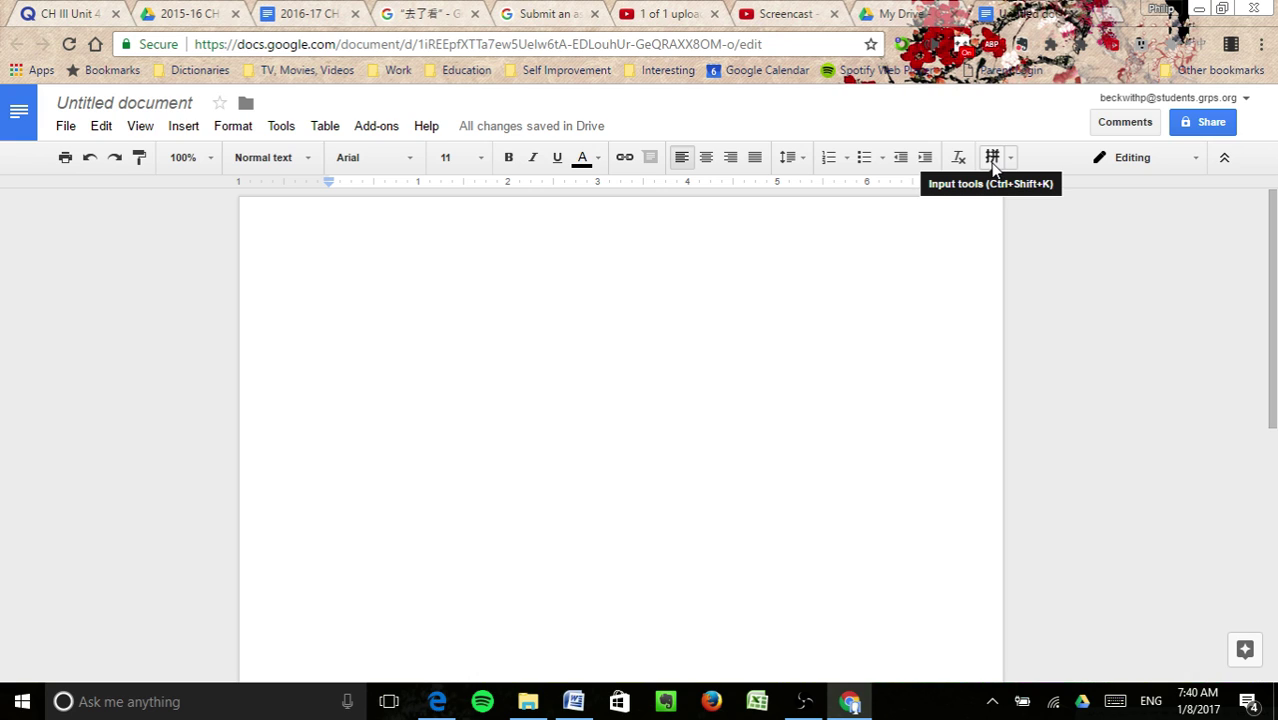
Step: Enable the 拼音 (Pinyin) input method from the toolbar's Input tools list
left_click(1010, 158)
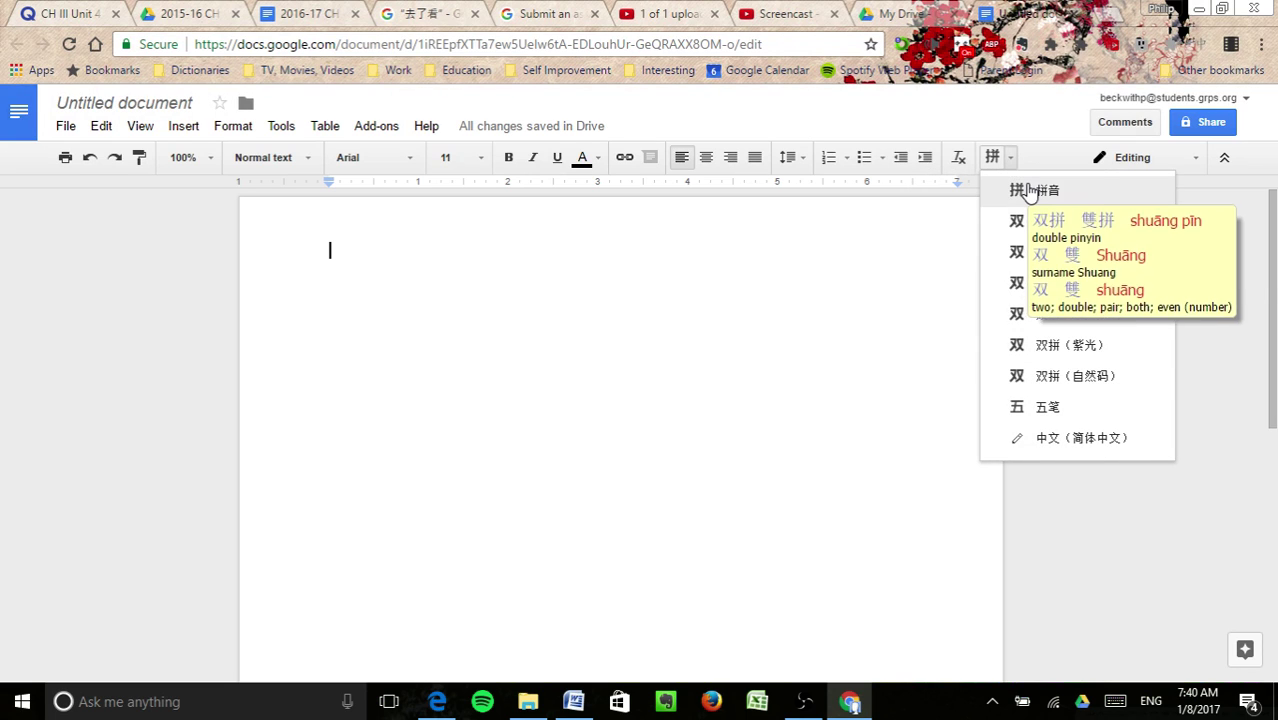
left_click(1030, 190)
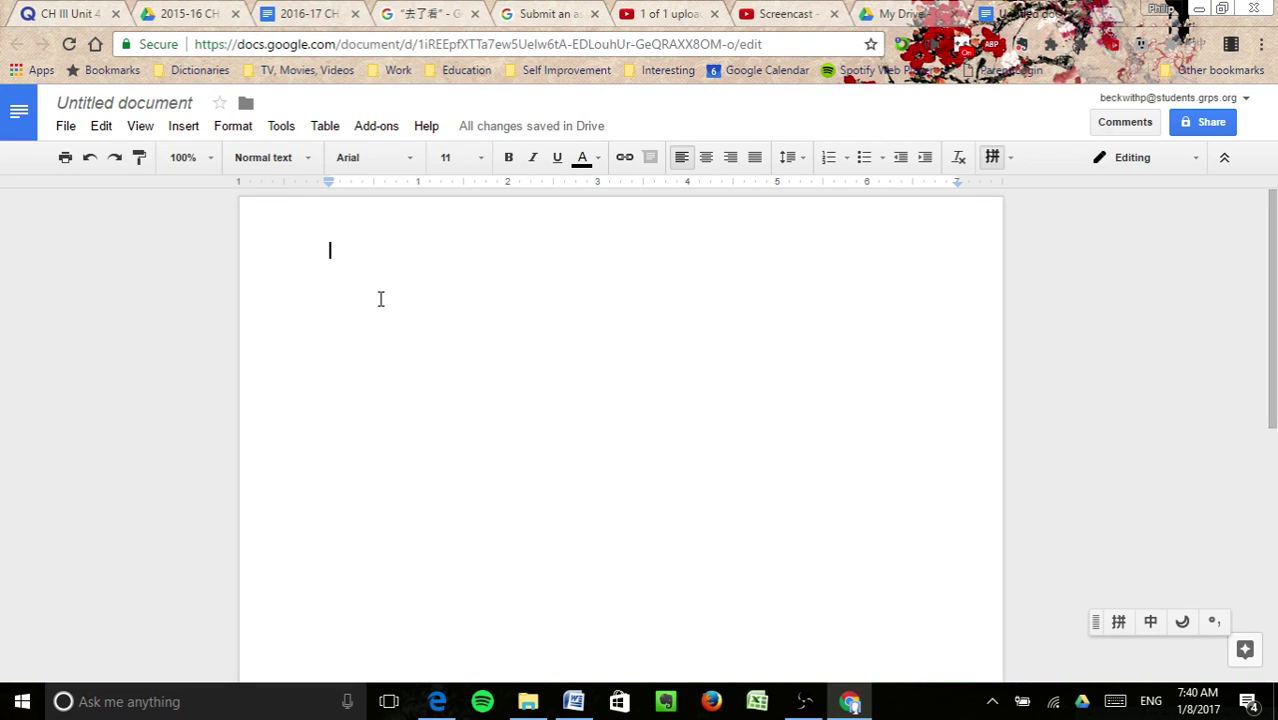
Step: Enter 你好 by typing pinyin 'nihao', start a new line, and switch the IME to English
type("ni")
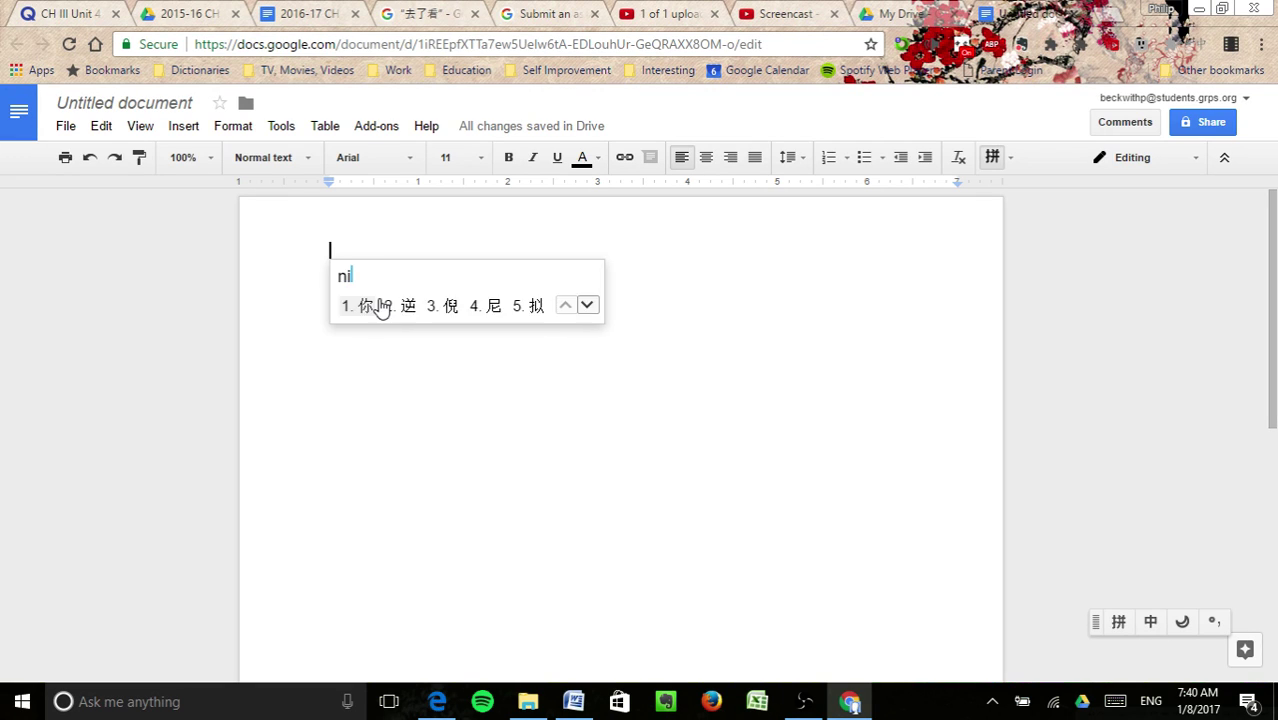
type("hao")
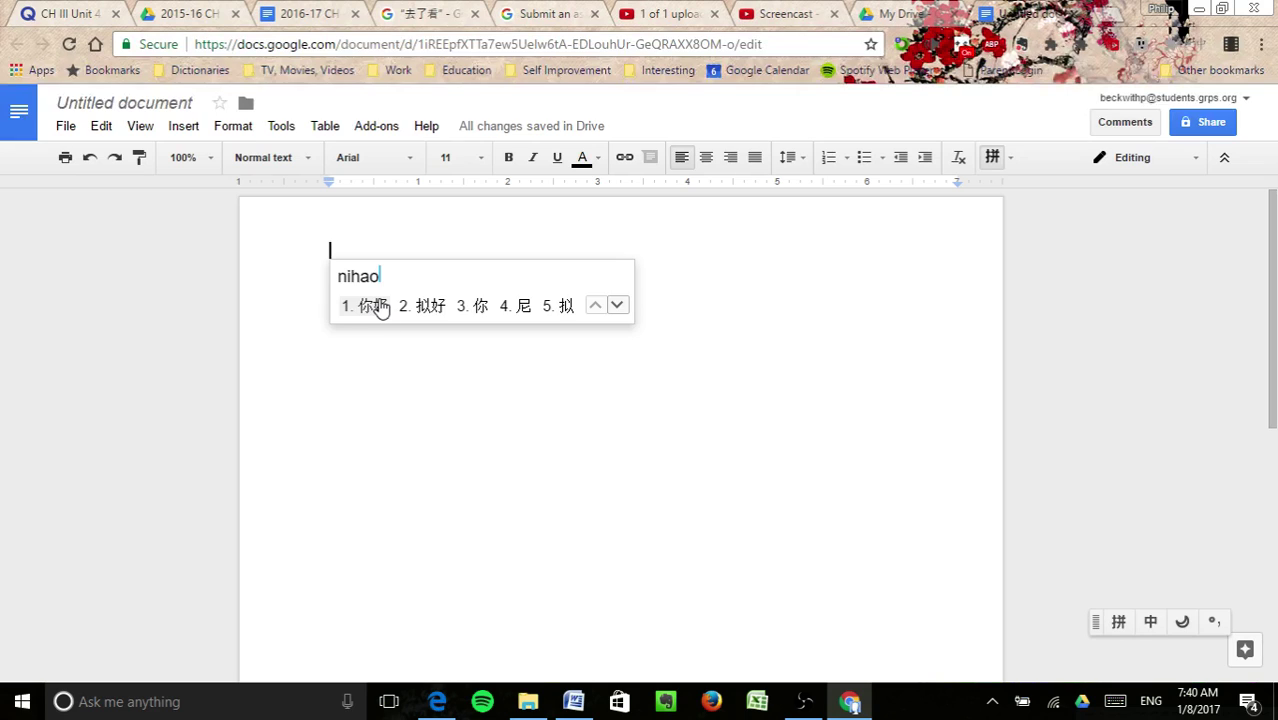
left_click(380, 303)
key("Return")
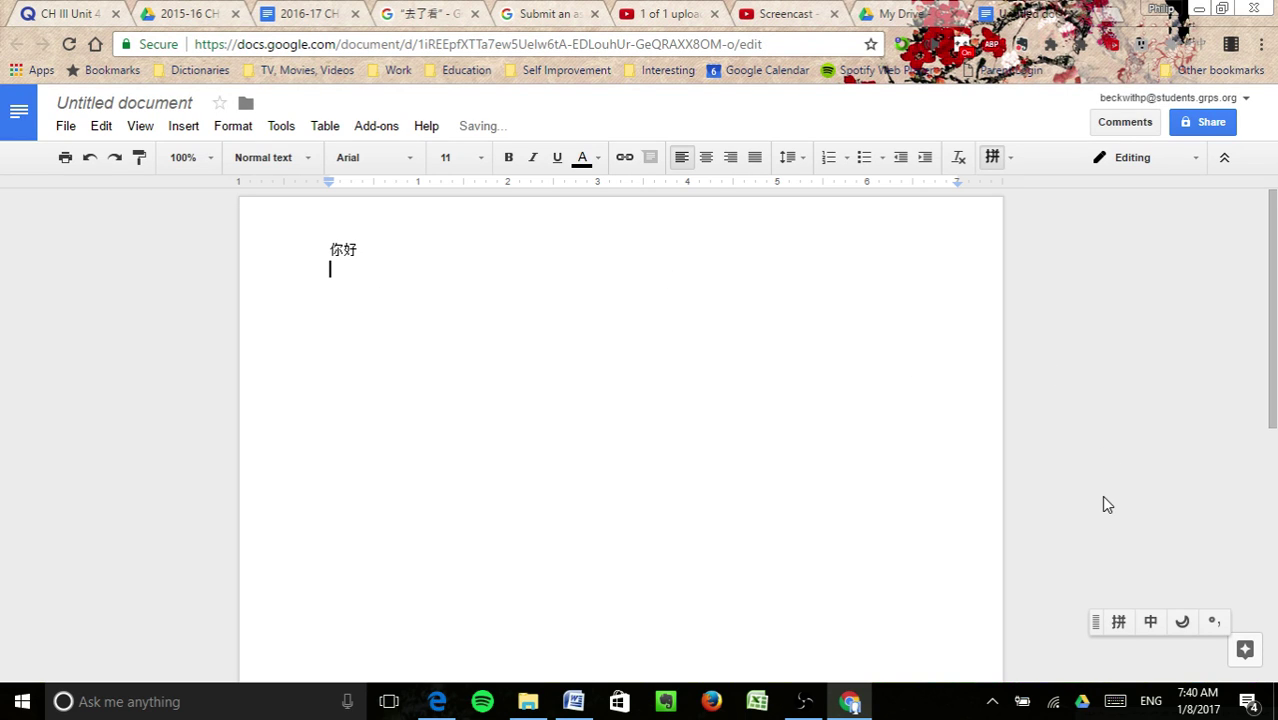
left_click(1150, 622)
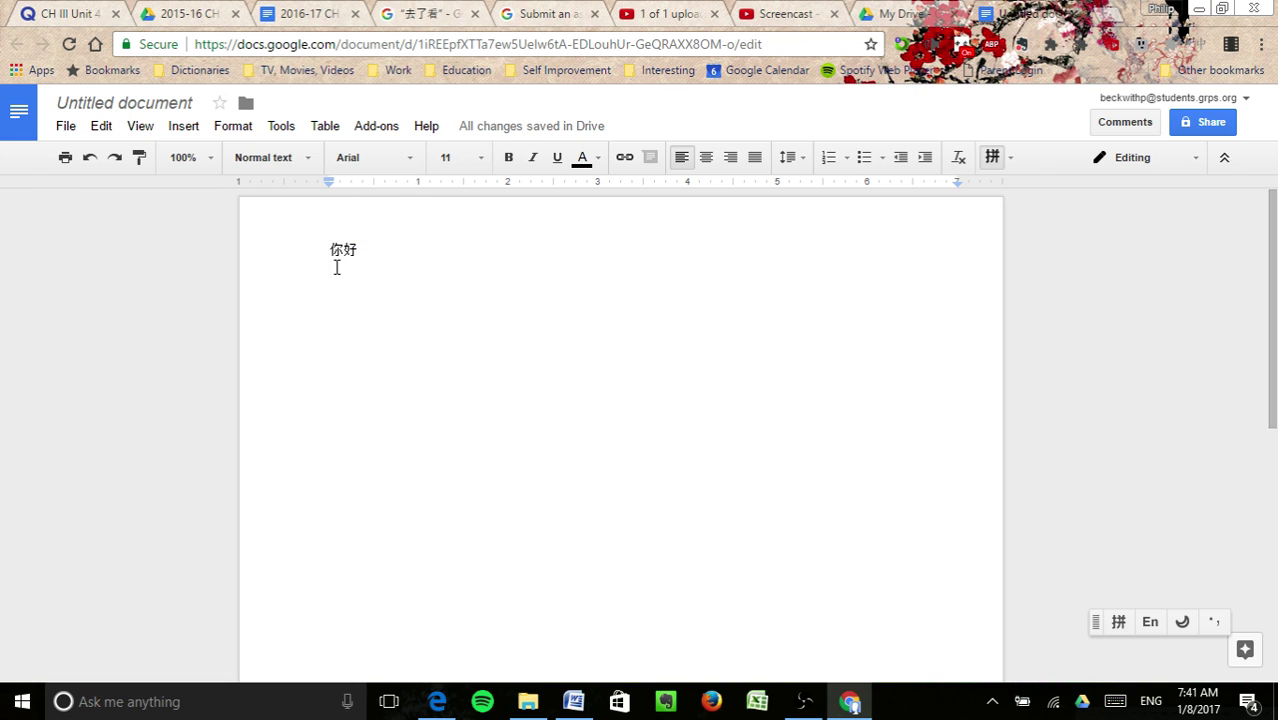
Step: Type the note that pinyin shows characters but correct pinyin may not give the right one
type("you need to ")
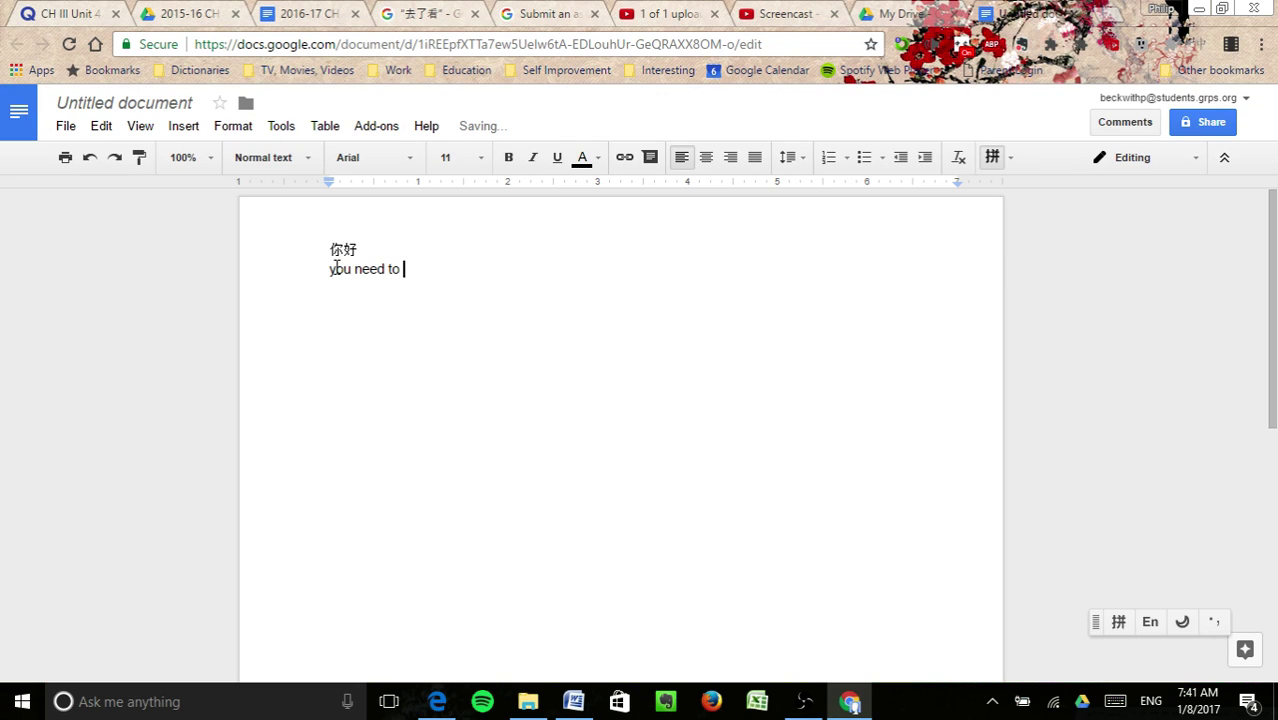
type("type the pinyin in order to see the characters. Important")
type(" make sure the characters are correct. ")
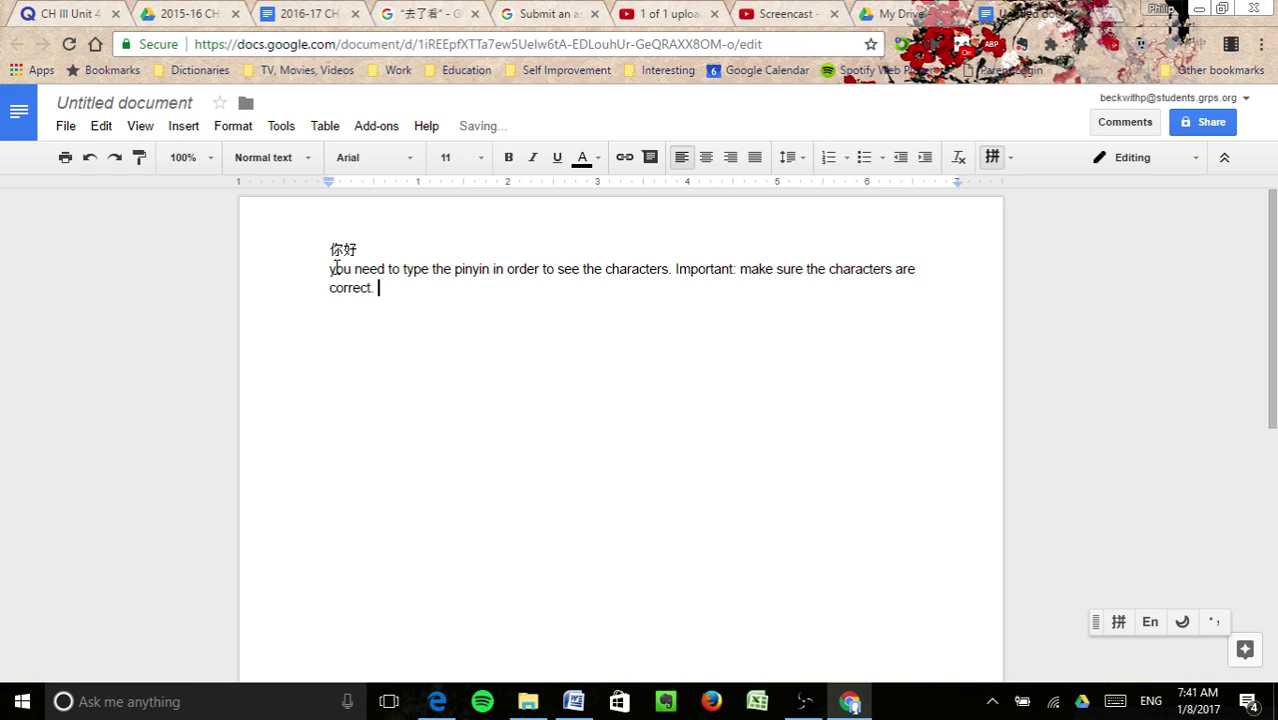
type("Why? ")
type("Some ")
type("characters have the same pinyin, so just because you typed the ri")
type("ght char")
key("BackSpace")
key("BackSpace")
key("BackSpace")
key("BackSpace")
type("pinyin, d")
type("oesn't me")
type("an ")
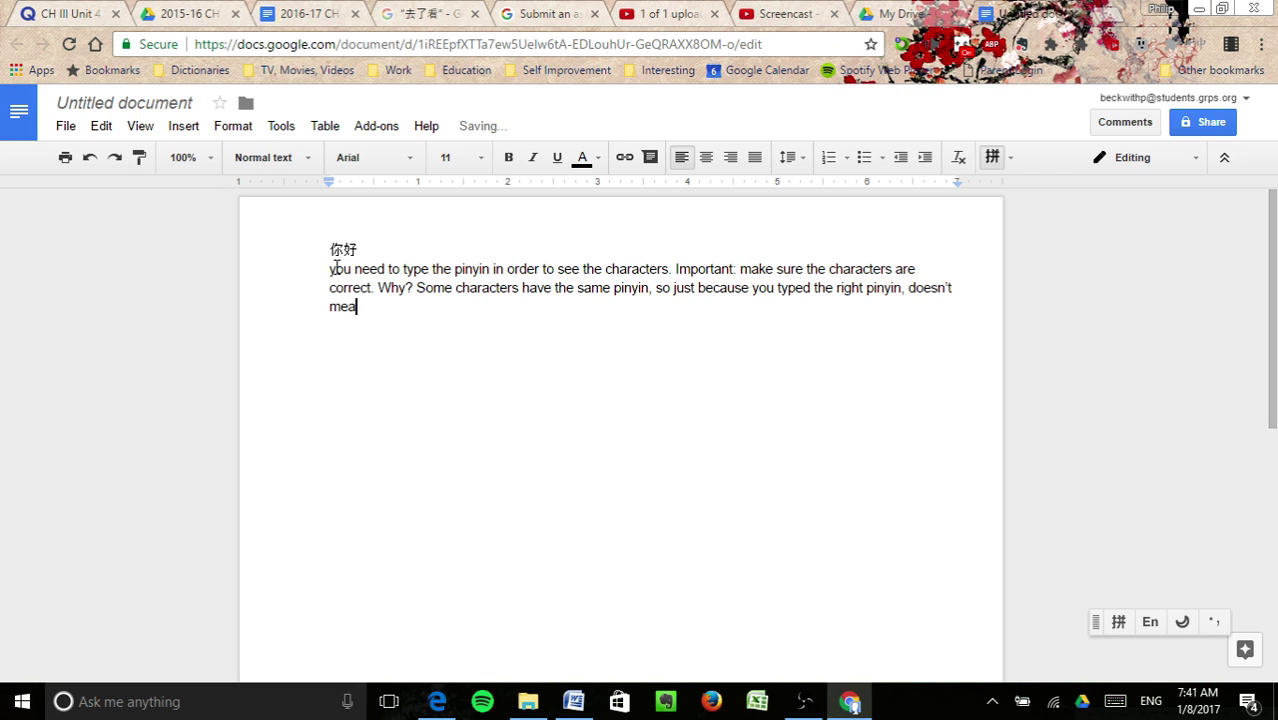
type("that the rih")
key("BackSpace")
type("ght character will come out.")
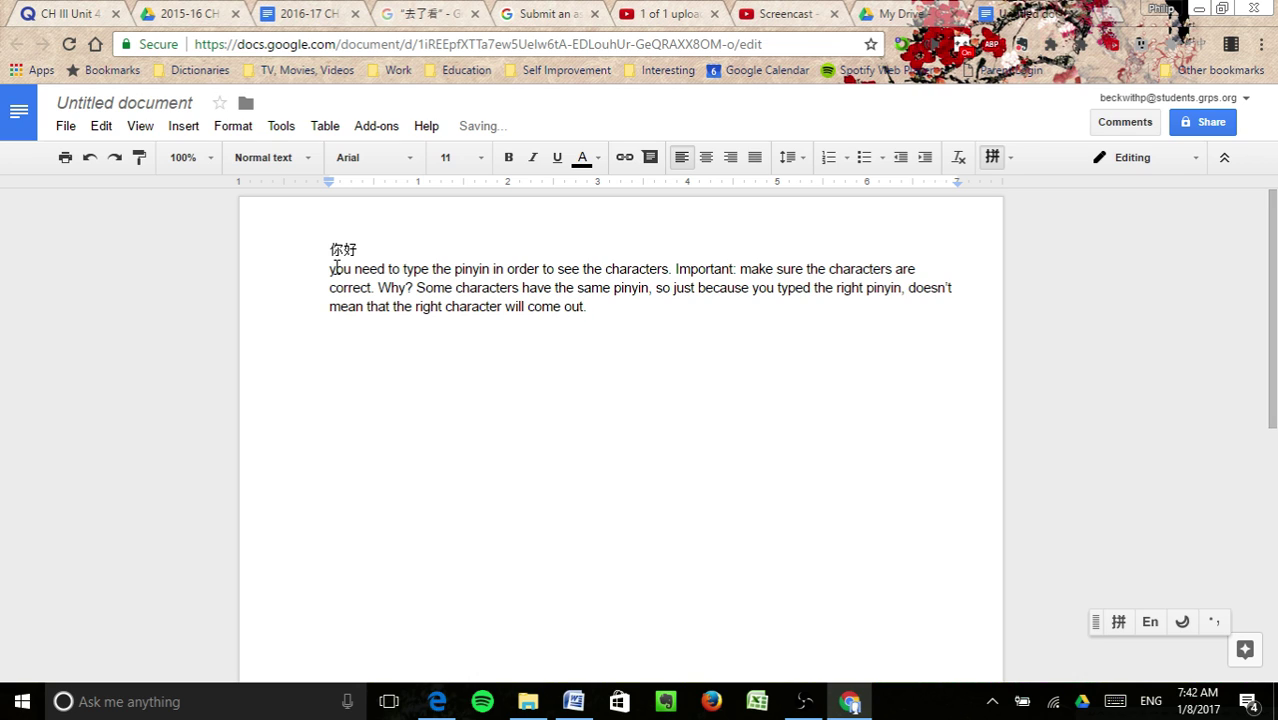
Step: On a new line, switch back to Chinese input and enter 再见 by typing pinyin 'zaijian'
key("Return")
left_click(1149, 626)
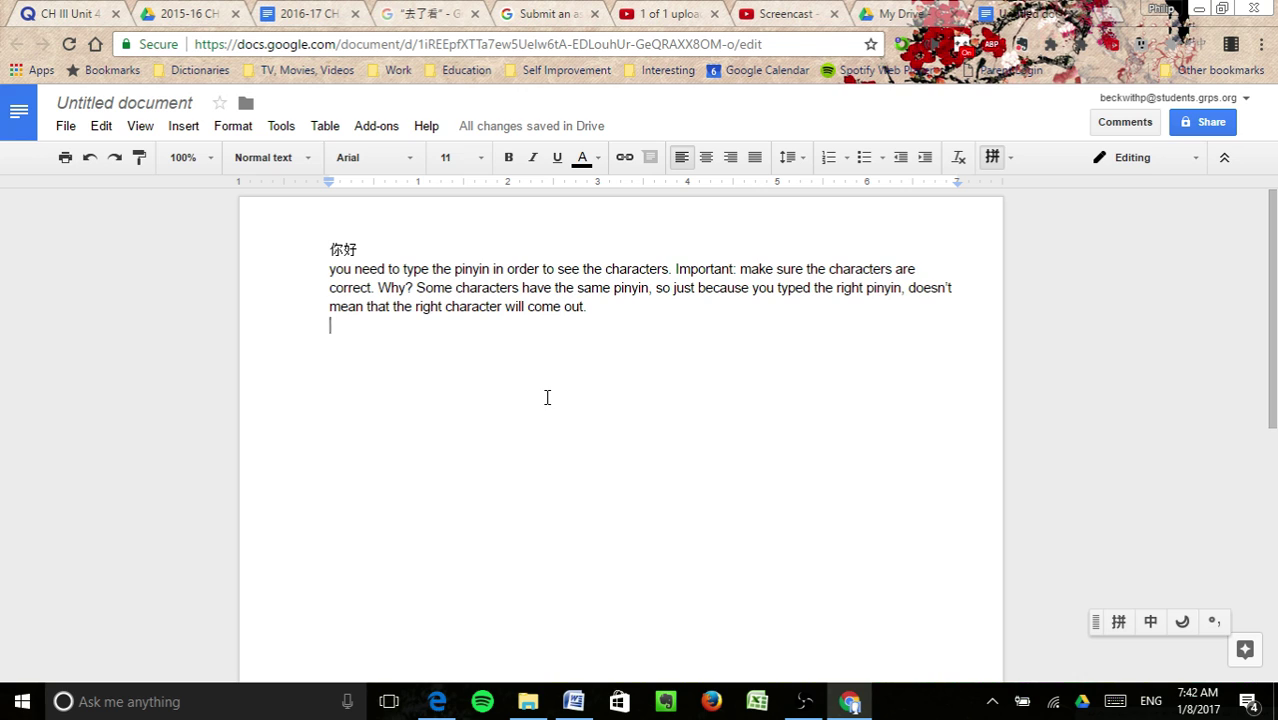
type("zaijian")
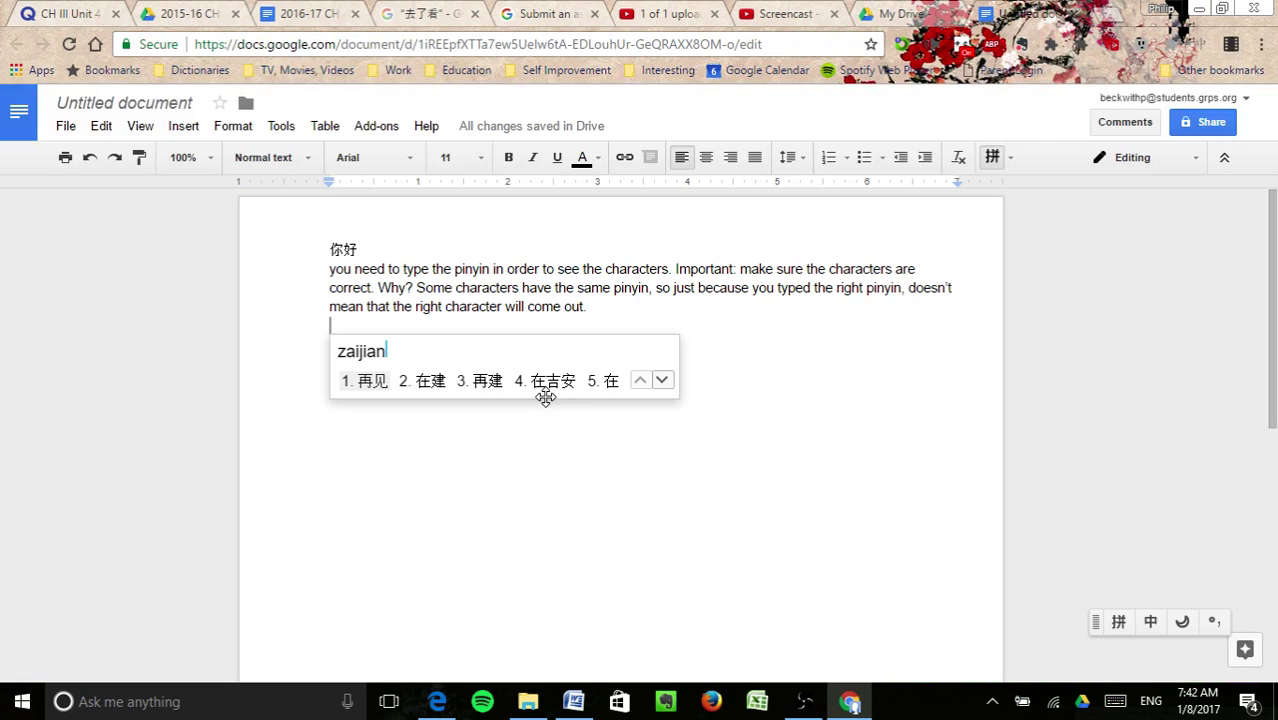
left_click(369, 386)
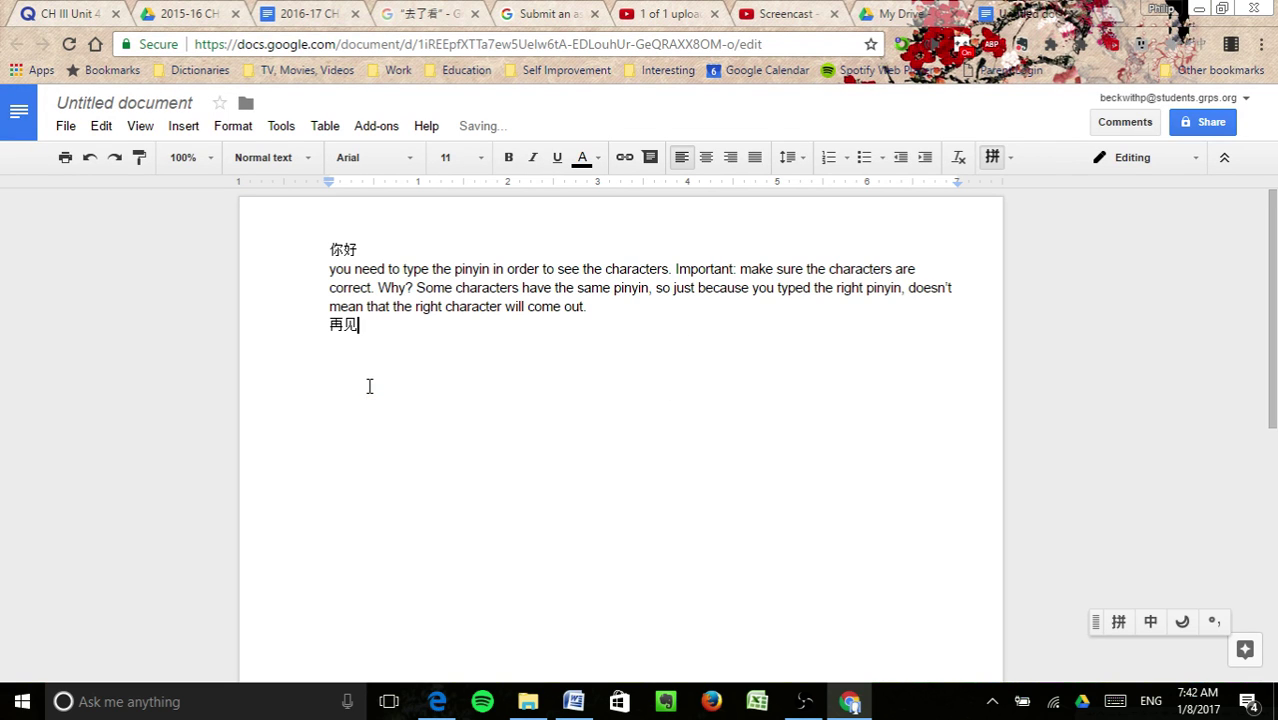
left_click(805, 702)
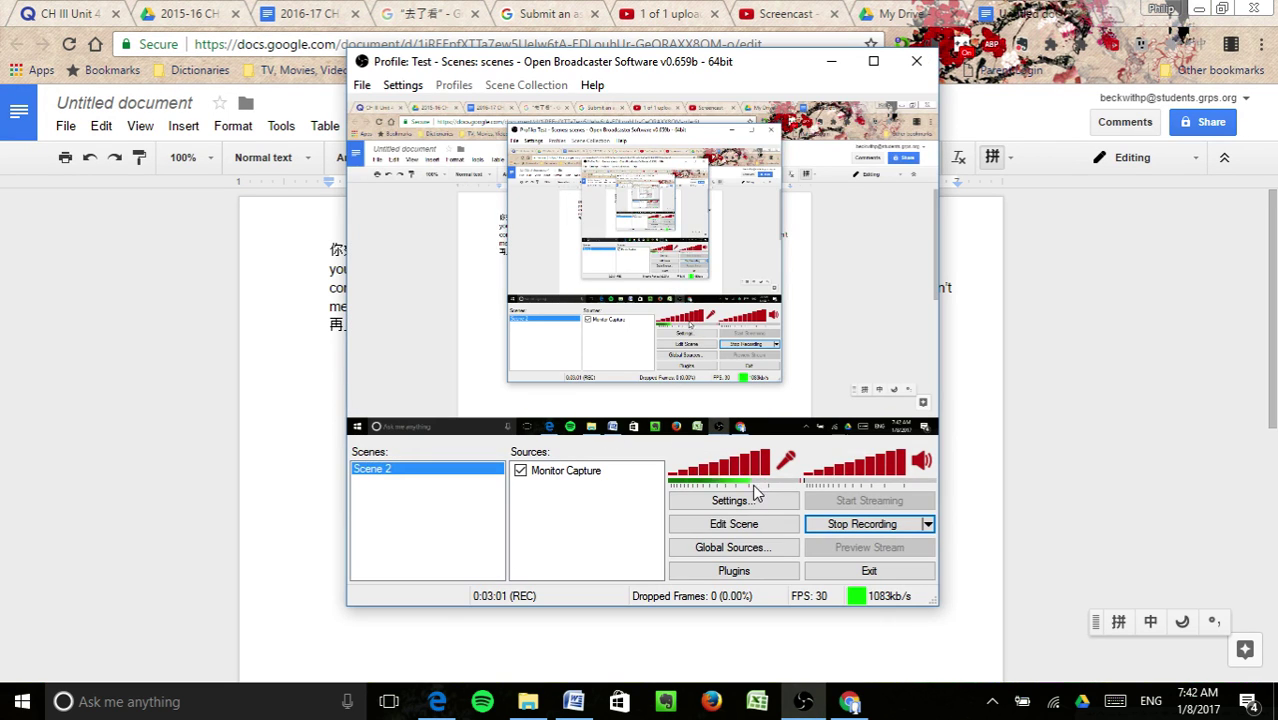